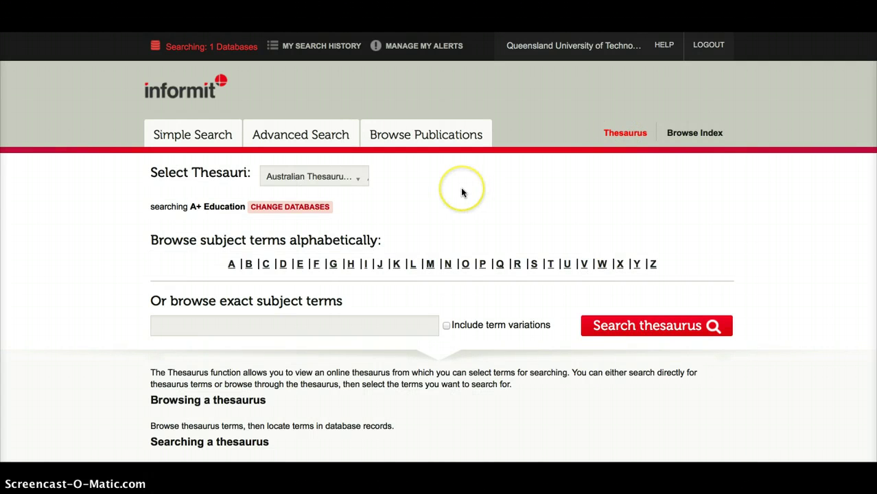
Search the Australian Thesaurus of Education Descriptors for the exact subject term "inquiry"
{"action": "left_click", "coordinate": [357, 179]}
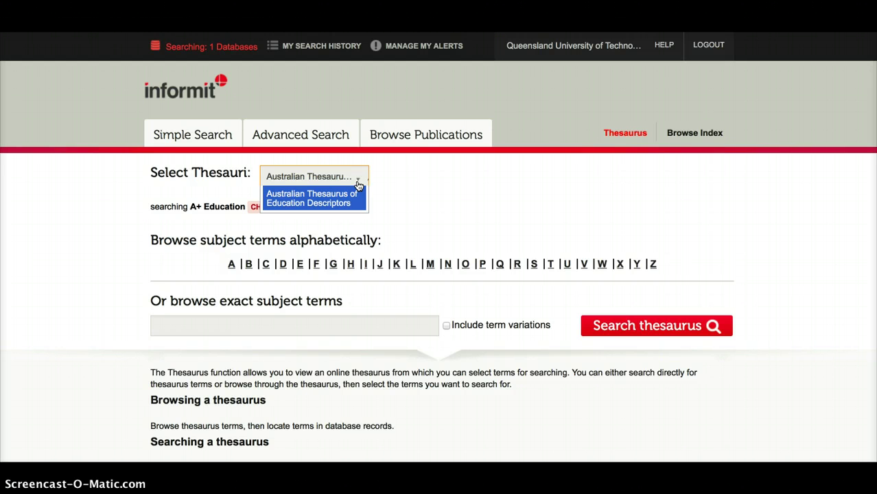
{"action": "left_click", "coordinate": [418, 177]}
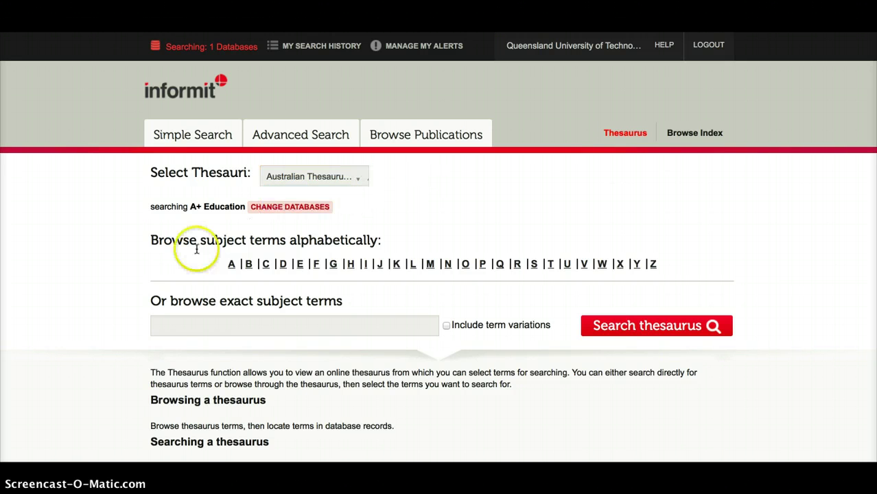
{"action": "left_click", "coordinate": [163, 322]}
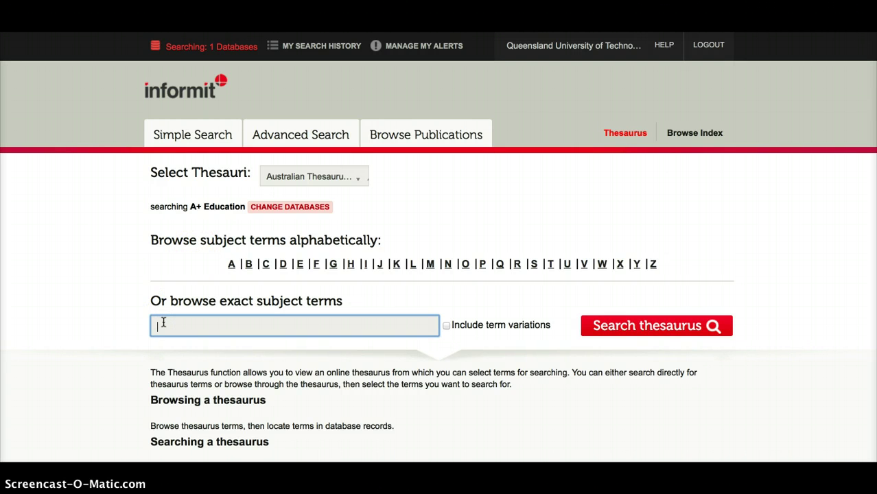
{"action": "type", "text": "inquiry"}
{"action": "left_click", "coordinate": [521, 207]}
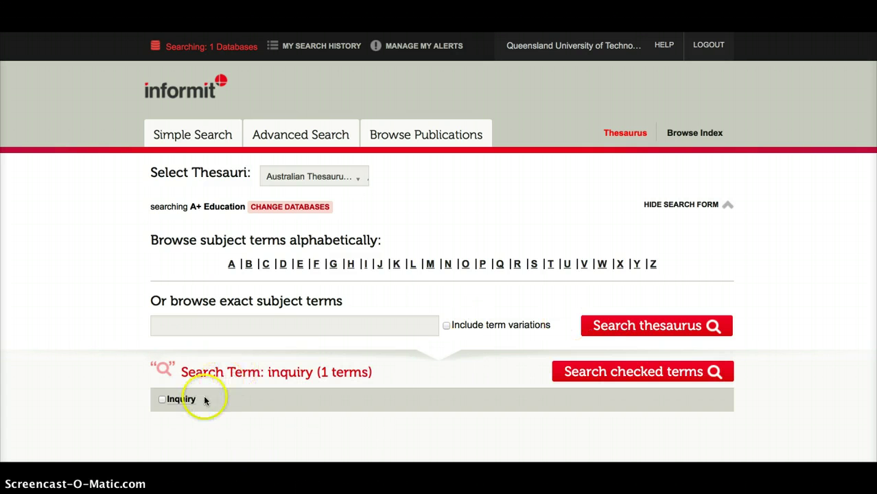
Open the Inquiry thesaurus entry and review its used-for, broader and related terms and its notes
{"action": "left_click", "coordinate": [181, 399]}
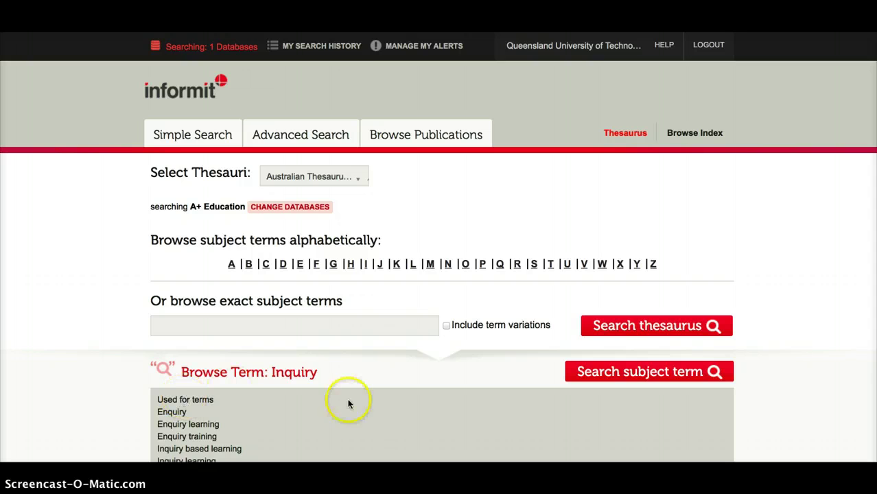
{"action": "scroll", "coordinate": [349, 404], "scroll_direction": "down", "scroll_amount": 5}
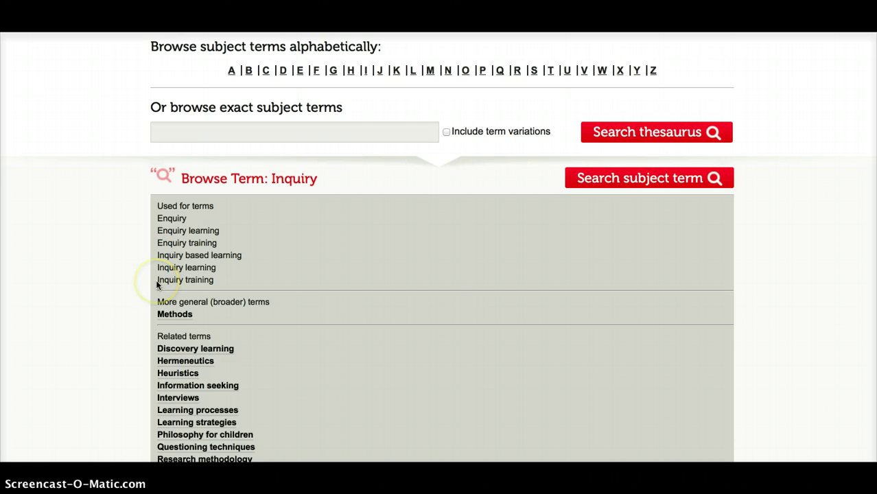
{"action": "scroll", "coordinate": [253, 343], "scroll_direction": "down", "scroll_amount": 2}
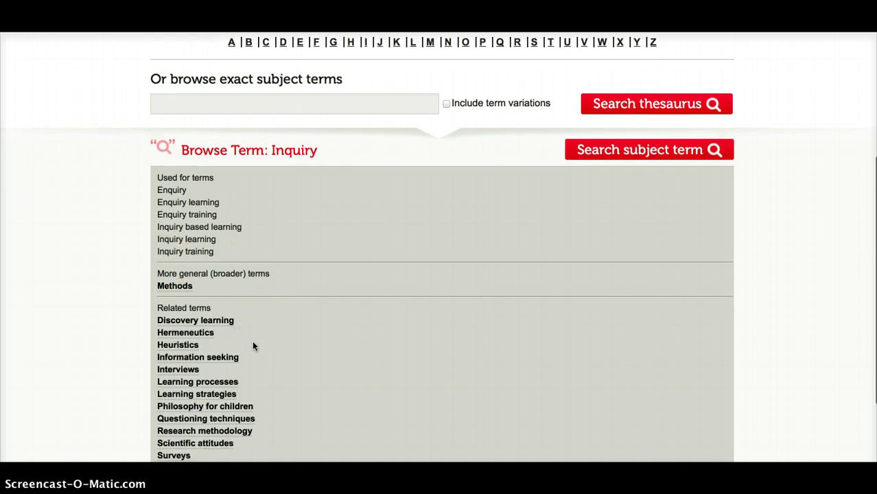
{"action": "scroll", "coordinate": [252, 346], "scroll_direction": "down", "scroll_amount": 5}
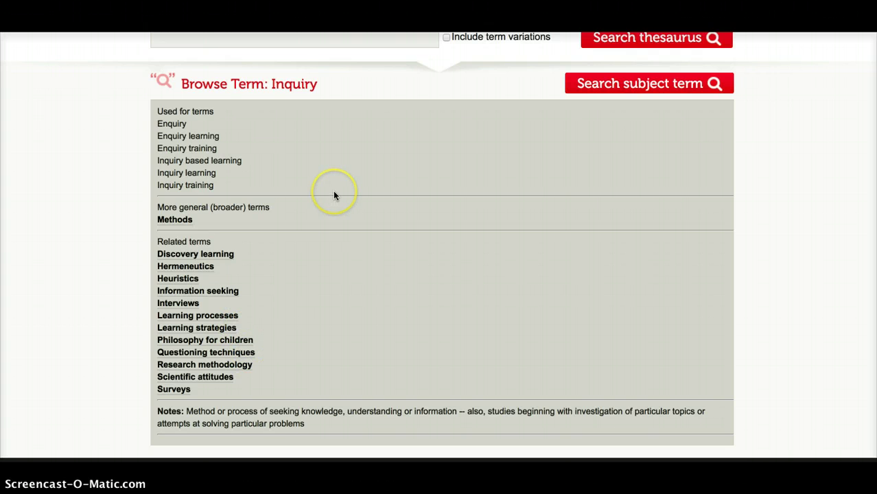
Search the thesaurus for the exact subject term "history"
{"action": "scroll", "coordinate": [334, 195], "scroll_direction": "up", "scroll_amount": 1}
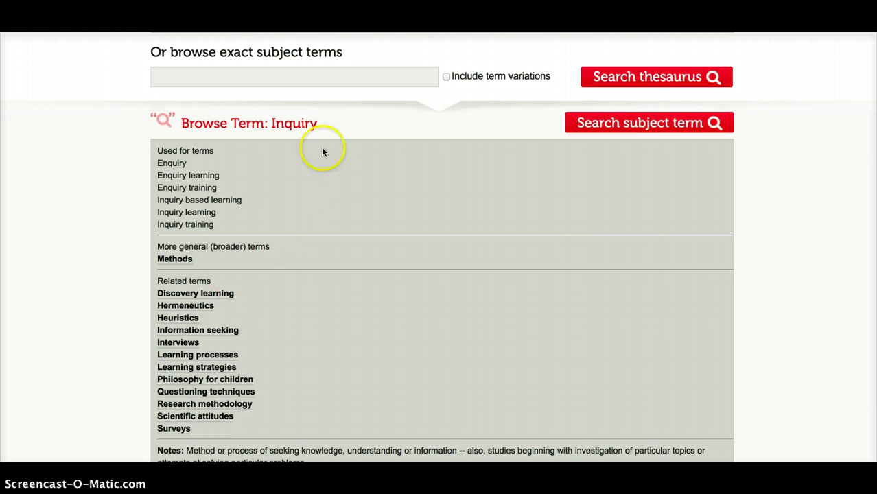
{"action": "scroll", "coordinate": [323, 150], "scroll_direction": "up", "scroll_amount": 4}
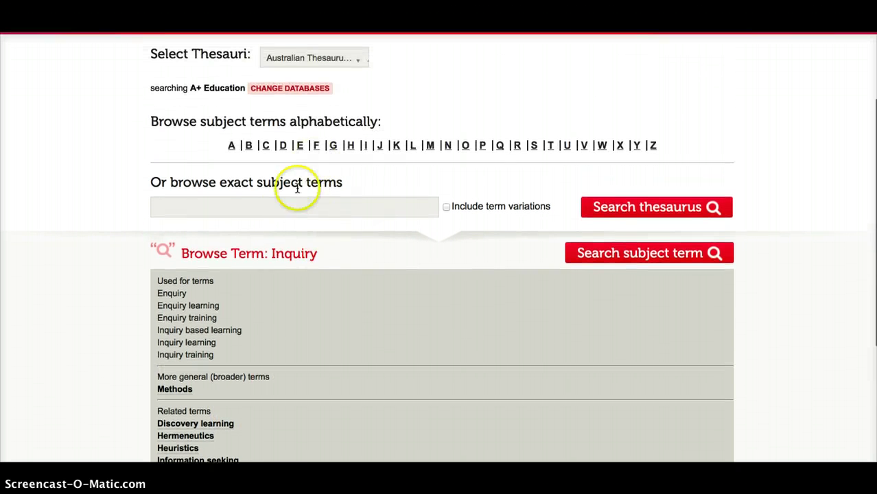
{"action": "left_click", "coordinate": [282, 206]}
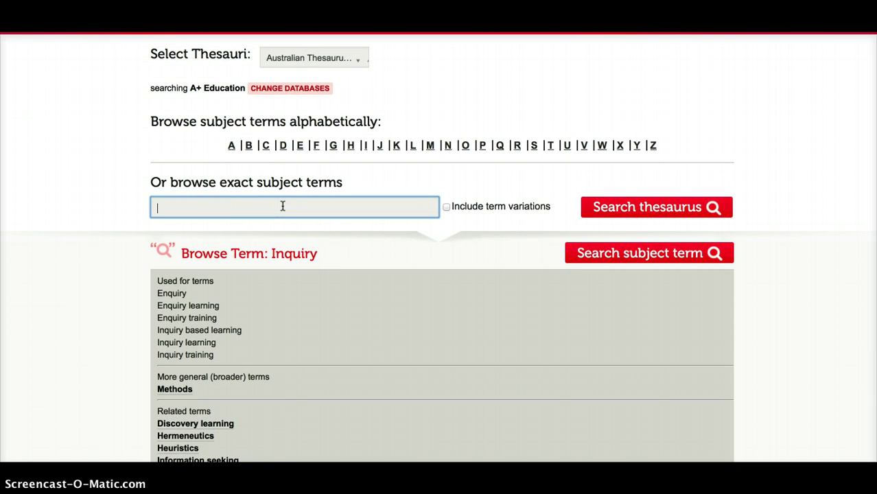
{"action": "type", "text": "historu"}
{"action": "key", "text": "BackSpace"}
{"action": "key", "text": "BackSpace"}
{"action": "type", "text": "ry"}
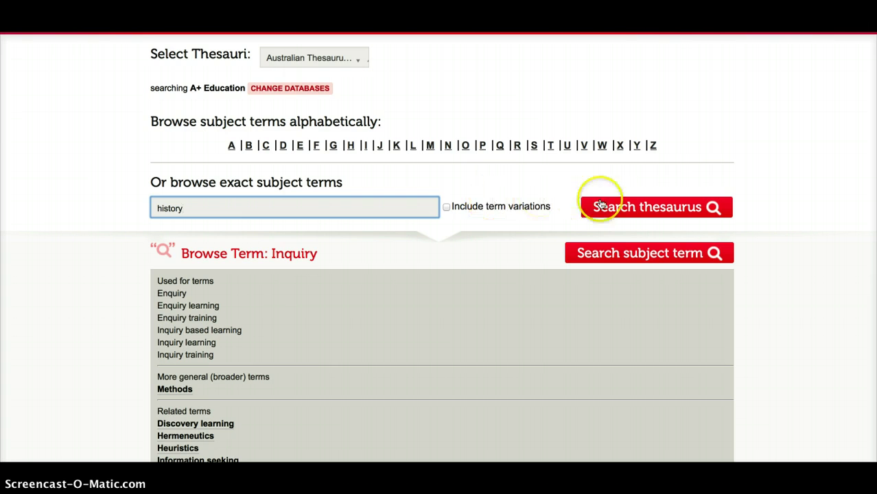
{"action": "left_click", "coordinate": [626, 210]}
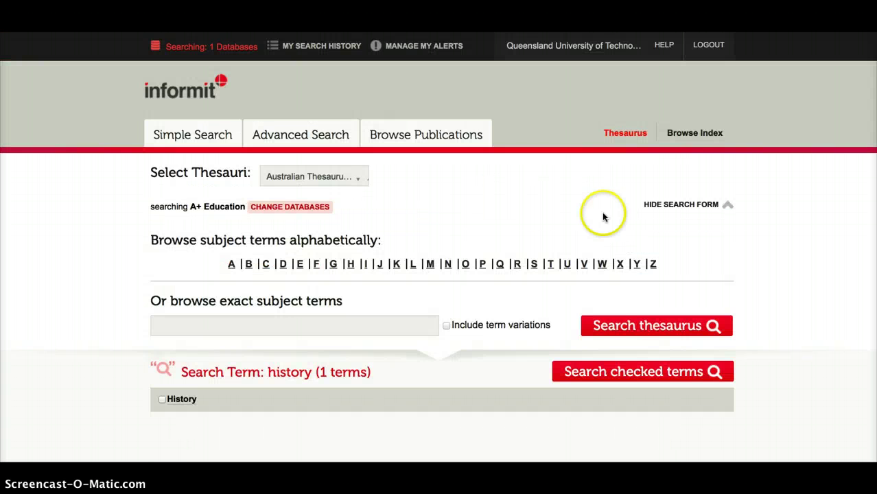
Open the History thesaurus entry and review its narrower, broader and related terms and its notes
{"action": "scroll", "coordinate": [421, 367], "scroll_direction": "down", "scroll_amount": 1}
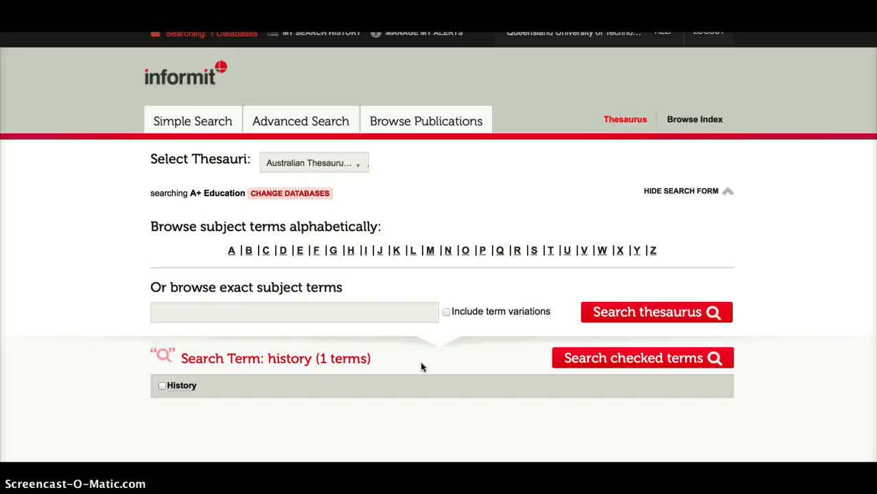
{"action": "left_click", "coordinate": [189, 386]}
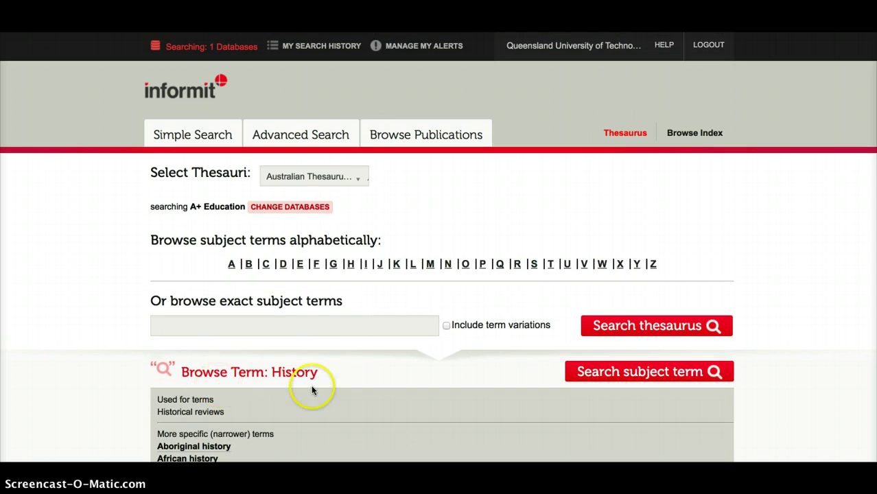
{"action": "scroll", "coordinate": [323, 391], "scroll_direction": "down", "scroll_amount": 3}
{"action": "scroll", "coordinate": [323, 393], "scroll_direction": "down", "scroll_amount": 5}
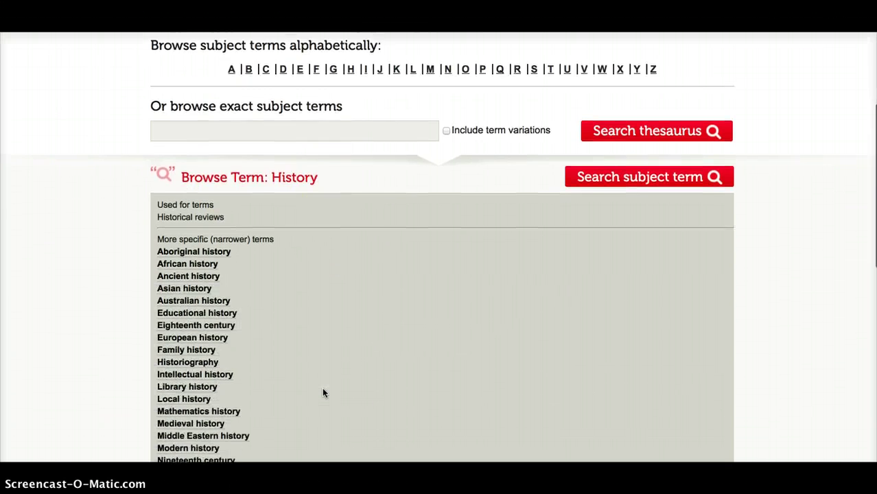
{"action": "scroll", "coordinate": [323, 393], "scroll_direction": "down", "scroll_amount": 1}
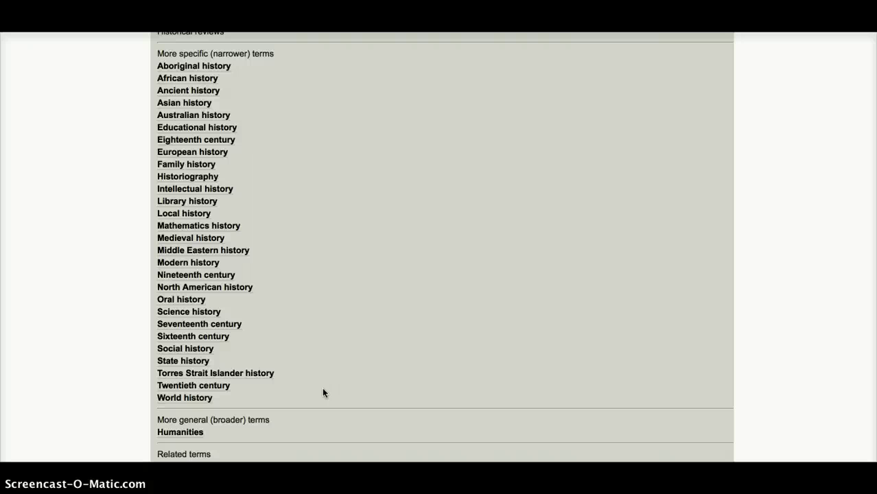
{"action": "scroll", "coordinate": [323, 393], "scroll_direction": "down", "scroll_amount": 4}
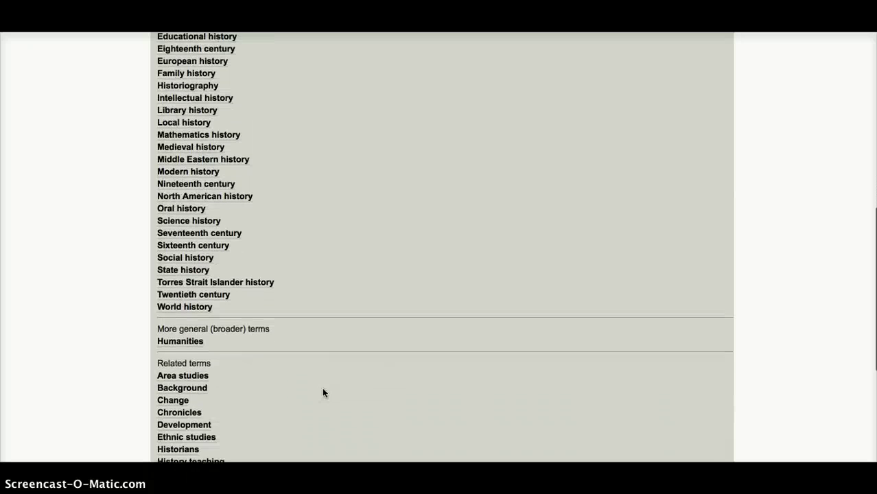
{"action": "scroll", "coordinate": [323, 393], "scroll_direction": "down", "scroll_amount": 5}
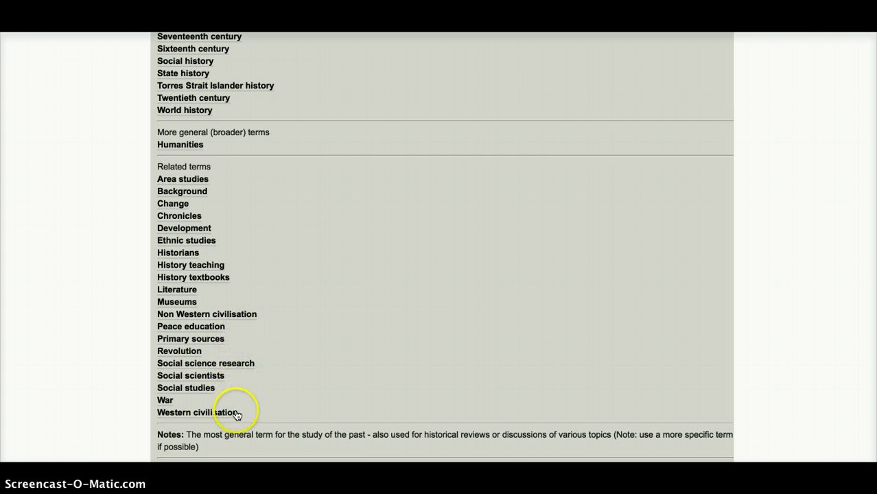
Open the related term History teaching and examine its used-for, broader and related terms
{"action": "left_click", "coordinate": [205, 267]}
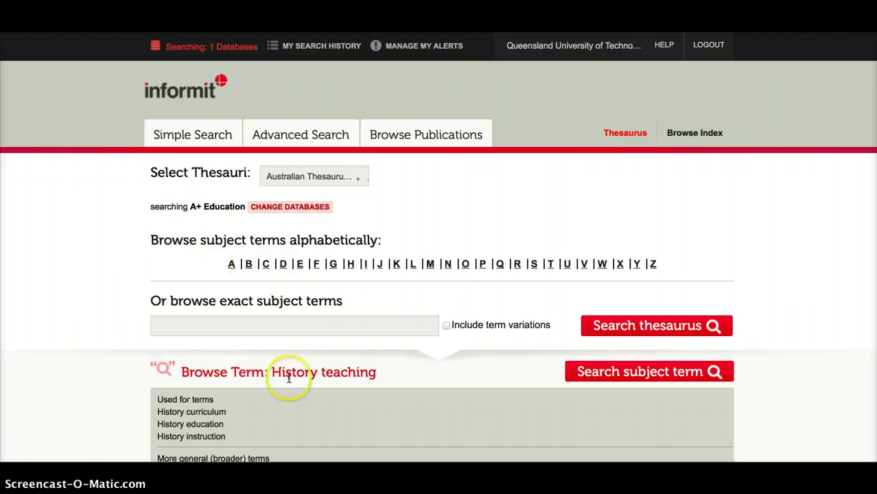
{"action": "scroll", "coordinate": [286, 414], "scroll_direction": "down", "scroll_amount": 3}
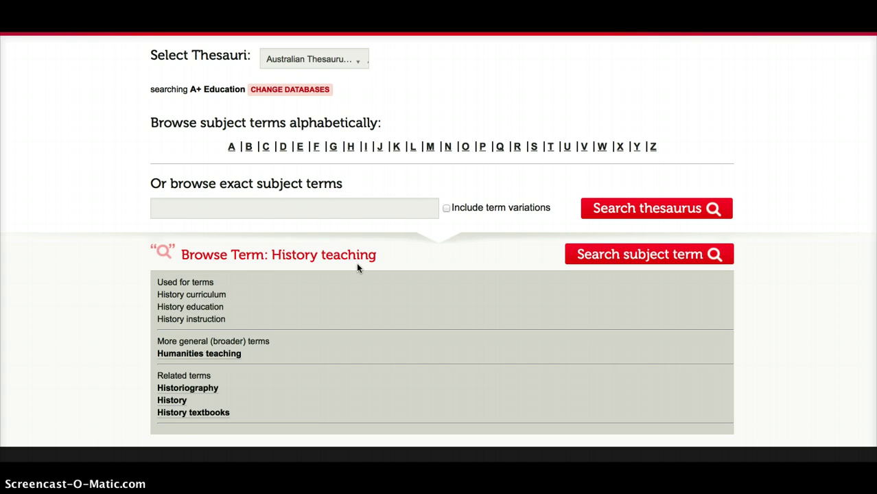
{"action": "scroll", "coordinate": [357, 268], "scroll_direction": "up", "scroll_amount": 4}
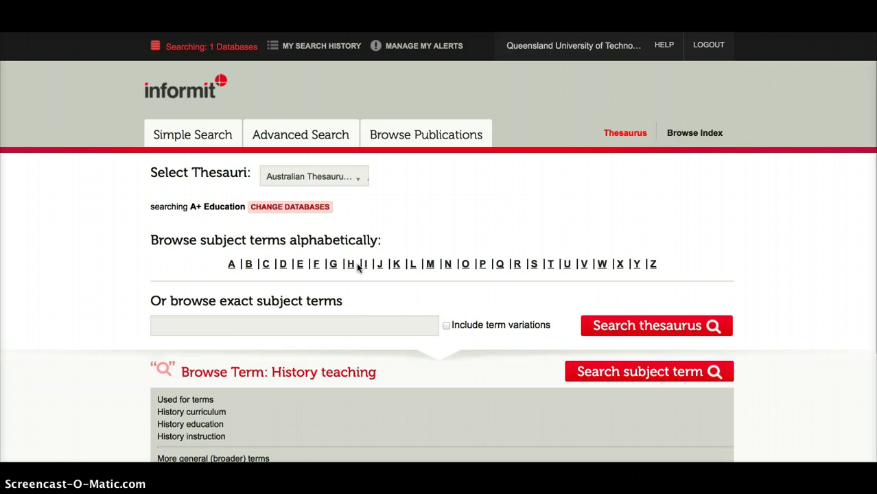
Paste the simple-search query ("inquiry" OR "inquiry learning" OR "guided inquiry" OR "inquiry based learning") AND primary AND (history OR SOSE OR "social studies") NOT (science OR undergraduate)
{"action": "left_click", "coordinate": [214, 137]}
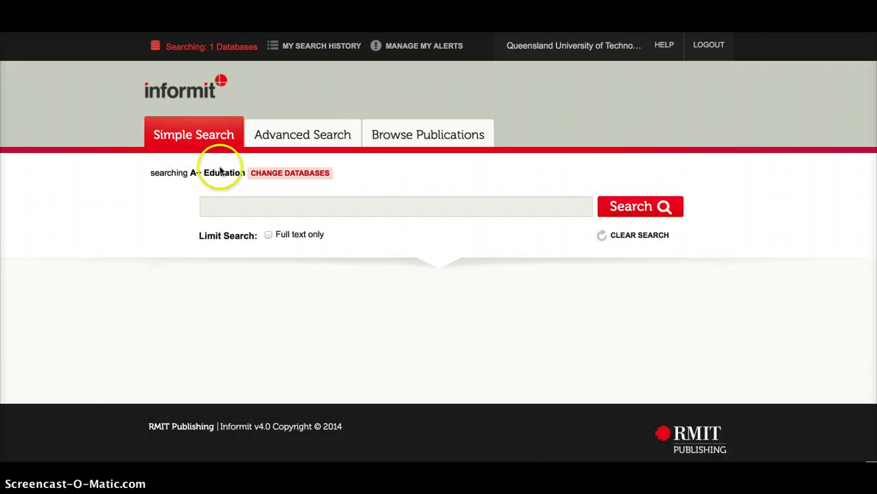
{"action": "left_click", "coordinate": [223, 206]}
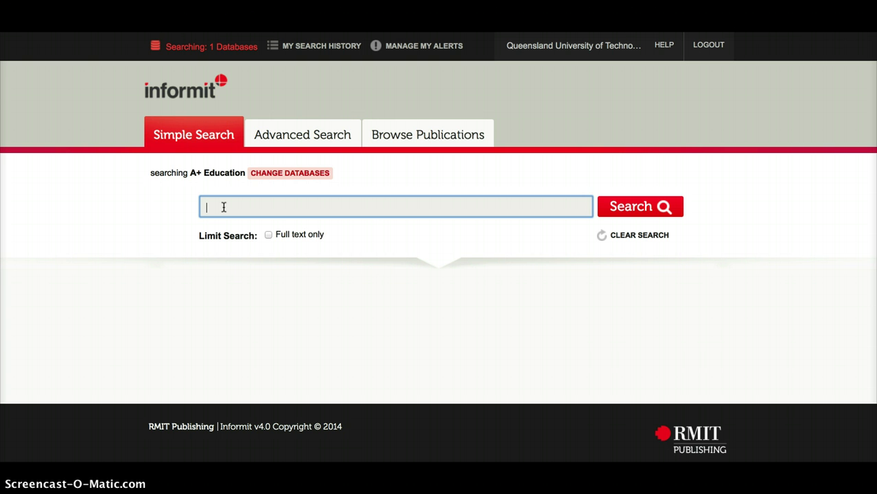
{"action": "key", "text": "ctrl+v"}
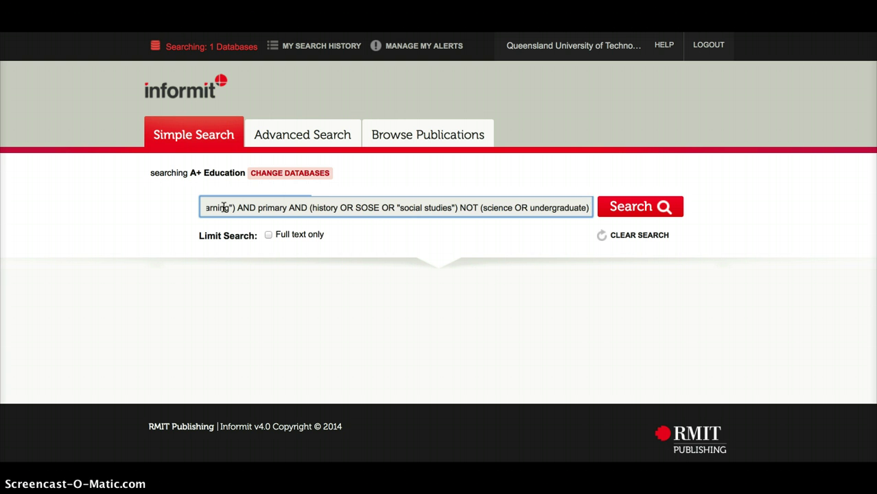
Insert "discovery learning" OR at the start of the query's first bracketed group, before "inquiry"
{"action": "left_click_drag", "start_coordinate": [568, 210], "coordinate": [171, 209]}
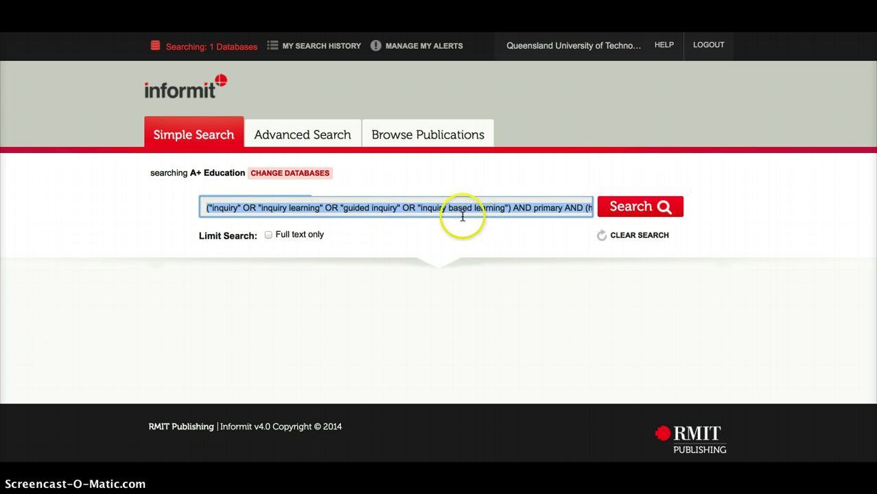
{"action": "left_click", "coordinate": [208, 210]}
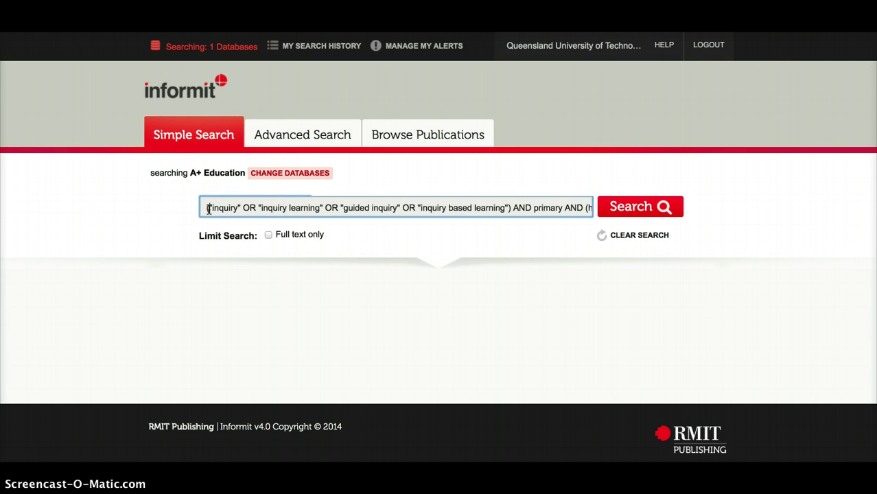
{"action": "type", "text": "\"discover"}
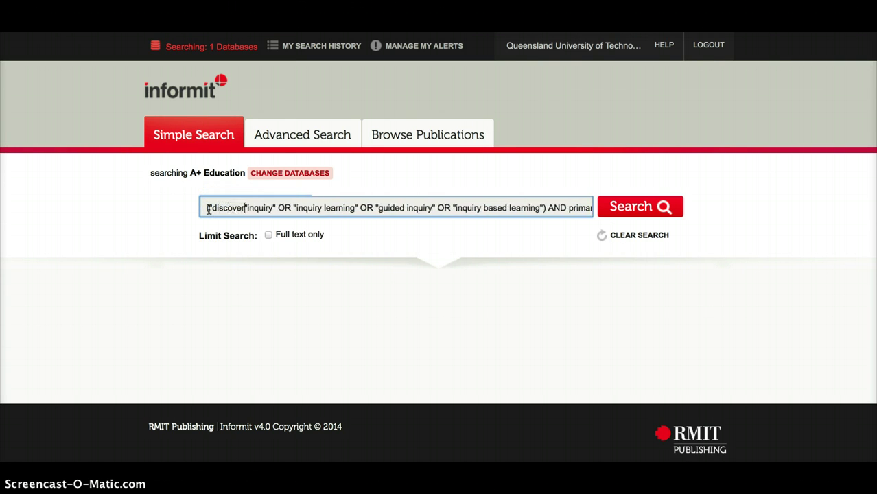
{"action": "type", "text": "y learning"}
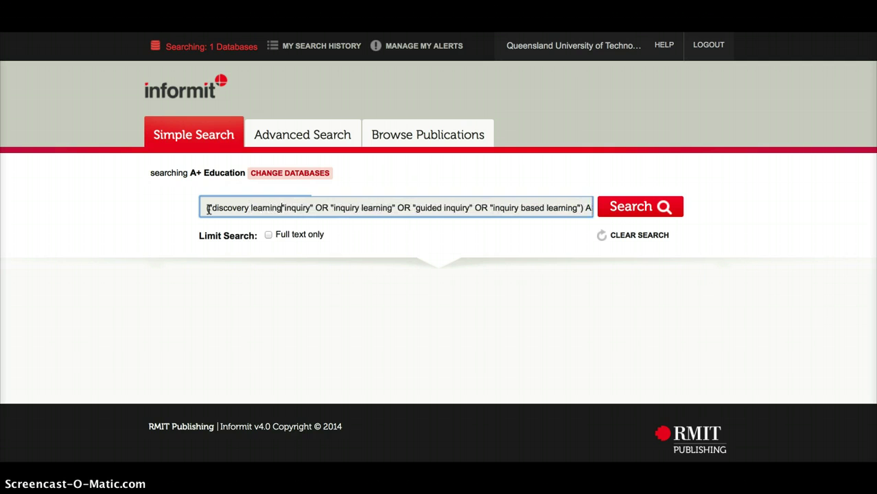
{"action": "type", "text": "\" OR"}
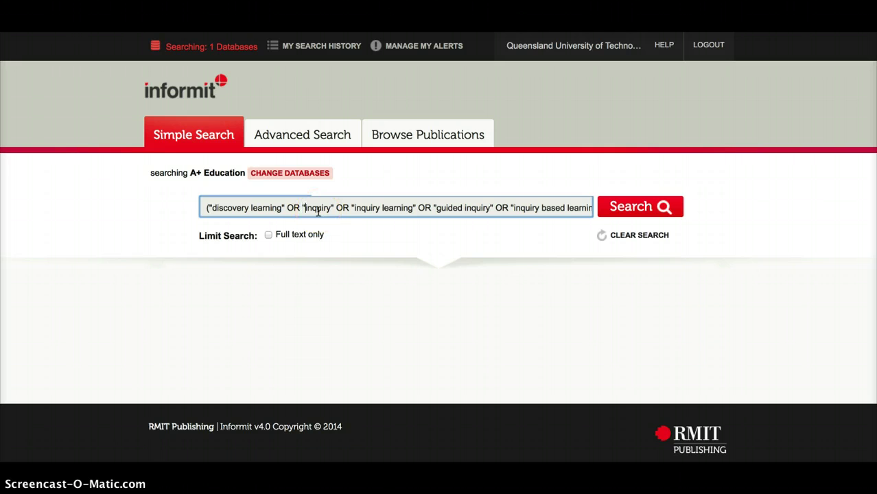
Add OR "history teaching" after "social studies" inside the query's history bracketed group
{"action": "key", "text": "Right"}
{"action": "key", "text": "Right"}
{"action": "key", "text": "Right"}
{"action": "key", "text": "Right"}
{"action": "key", "text": "Right"}
{"action": "key", "text": "Right"}
{"action": "key", "text": "Right"}
{"action": "key", "text": "Right"}
{"action": "key", "text": "Right"}
{"action": "key", "text": "Right"}
{"action": "key", "text": "Right"}
{"action": "key", "text": "Right"}
{"action": "key", "text": "Right"}
{"action": "key", "text": "Right"}
{"action": "key", "text": "Right"}
{"action": "key", "text": "Right"}
{"action": "key", "text": "Right"}
{"action": "key", "text": "Right"}
{"action": "key", "text": "Right"}
{"action": "key", "text": "Right"}
{"action": "key", "text": "Right"}
{"action": "key", "text": "Right"}
{"action": "key", "text": "Right"}
{"action": "key", "text": "Right"}
{"action": "key", "text": "Right"}
{"action": "key", "text": "Right"}
{"action": "key", "text": "Right"}
{"action": "key", "text": "Right"}
{"action": "key", "text": "Right"}
{"action": "key", "text": "Right"}
{"action": "key", "text": "Right"}
{"action": "key", "text": "Right"}
{"action": "key", "text": "Right"}
{"action": "key", "text": "Right"}
{"action": "key", "text": "Right"}
{"action": "key", "text": "Right"}
{"action": "key", "text": "Right"}
{"action": "key", "text": "Right"}
{"action": "key", "text": "Right"}
{"action": "key", "text": "Right"}
{"action": "key", "text": "Right"}
{"action": "key", "text": "Right"}
{"action": "key", "text": "Right"}
{"action": "key", "text": "Right"}
{"action": "key", "text": "Right"}
{"action": "key", "text": "Right"}
{"action": "key", "text": "Right"}
{"action": "key", "text": "Right"}
{"action": "key", "text": "Right"}
{"action": "key", "text": "Right"}
{"action": "key", "text": "Right"}
{"action": "key", "text": "Right"}
{"action": "key", "text": "Right"}
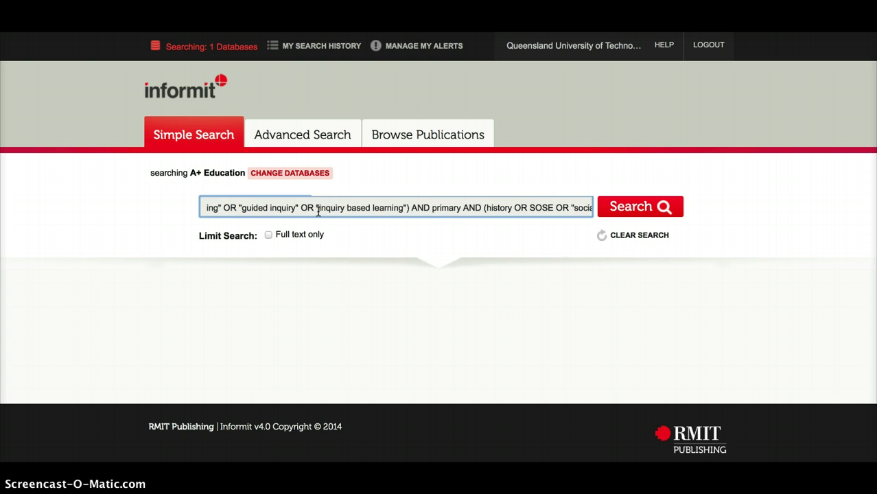
{"action": "key", "text": "Right"}
{"action": "key", "text": "Right"}
{"action": "key", "text": "Right"}
{"action": "key", "text": "Right"}
{"action": "key", "text": "Right"}
{"action": "key", "text": "Right"}
{"action": "key", "text": "Right"}
{"action": "key", "text": "Right"}
{"action": "key", "text": "Right"}
{"action": "key", "text": "Right"}
{"action": "key", "text": "Right"}
{"action": "key", "text": "Right"}
{"action": "key", "text": "Right"}
{"action": "key", "text": "Right"}
{"action": "key", "text": "Right"}
{"action": "key", "text": "Right"}
{"action": "key", "text": "Right"}
{"action": "key", "text": "Right"}
{"action": "key", "text": "Right"}
{"action": "key", "text": "Right"}
{"action": "key", "text": "Right"}
{"action": "key", "text": "Right"}
{"action": "key", "text": "Right"}
{"action": "key", "text": "Right"}
{"action": "key", "text": "Right"}
{"action": "key", "text": "Right"}
{"action": "key", "text": "Right"}
{"action": "key", "text": "Right"}
{"action": "key", "text": "Right"}
{"action": "key", "text": "Right"}
{"action": "key", "text": "Right"}
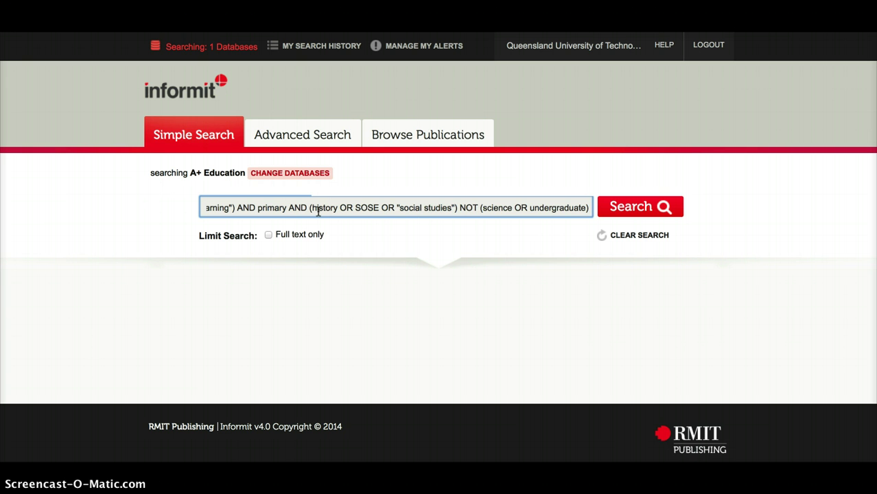
{"action": "type", "text": "OR"}
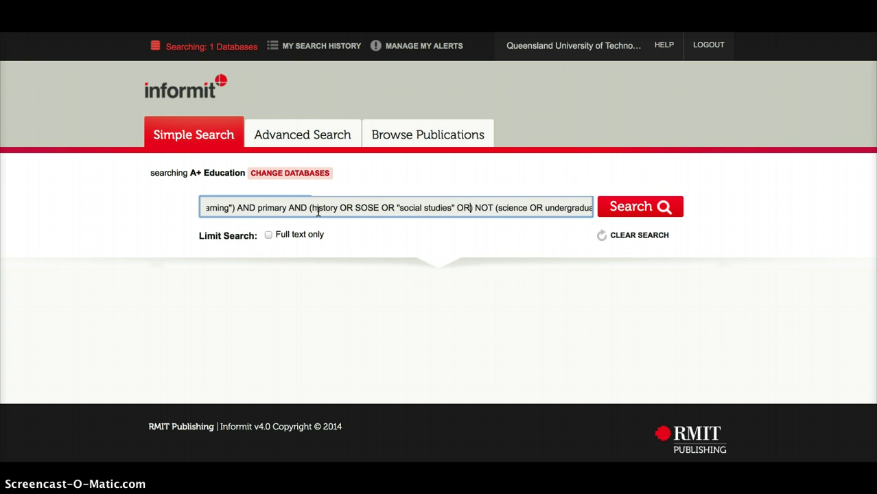
{"action": "type", "text": " \""}
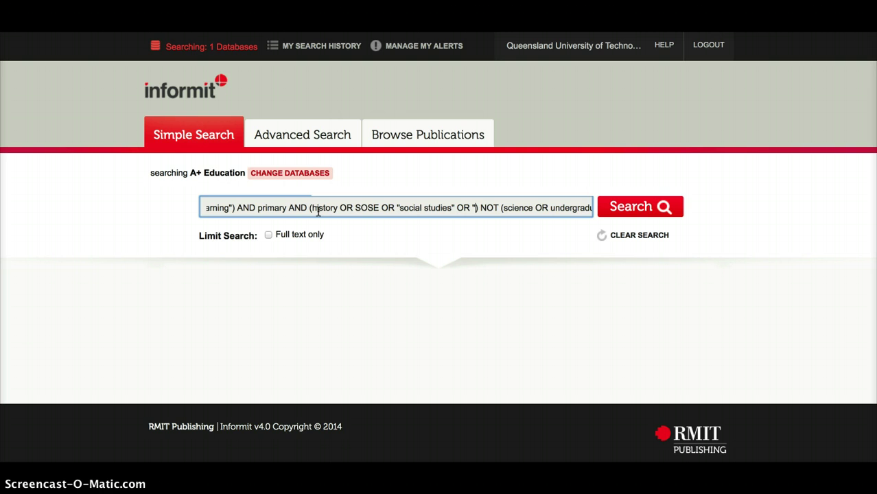
{"action": "type", "text": "history te"}
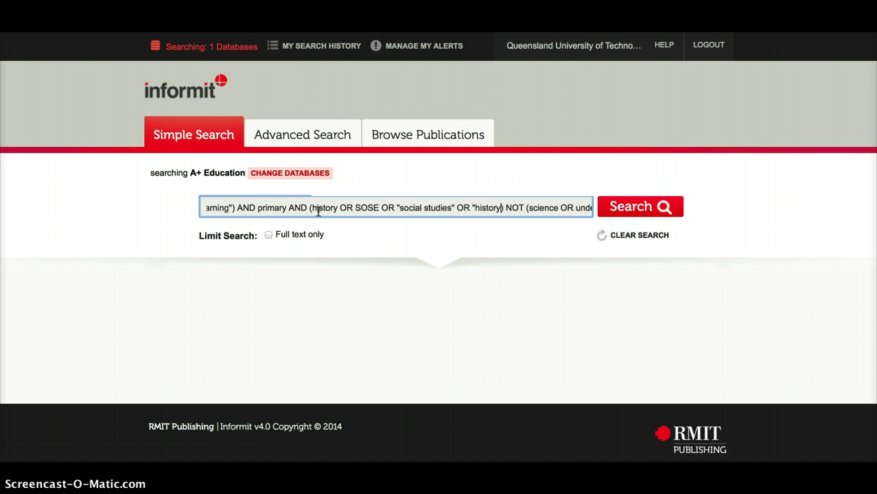
{"action": "type", "text": "aching\""}
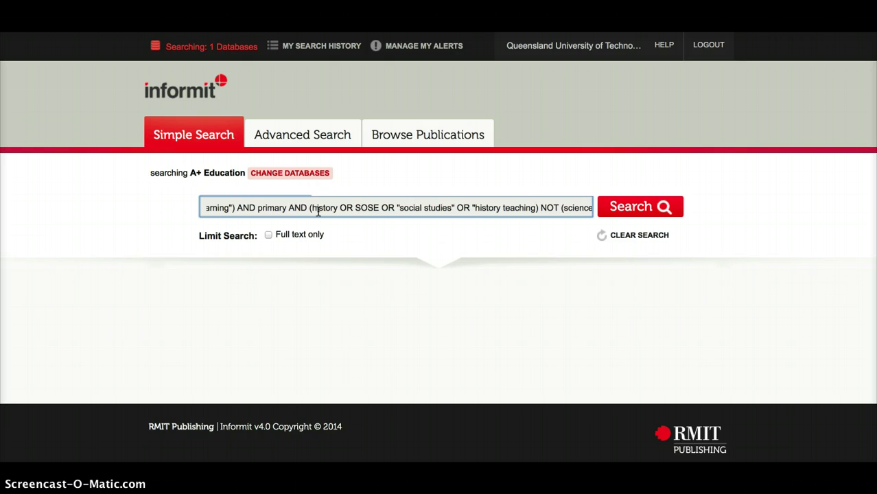
Check the rest of the query, limit the search to full text only, and run it
{"action": "key", "text": "Right"}
{"action": "key", "text": "Right"}
{"action": "key", "text": "Right"}
{"action": "key", "text": "Right"}
{"action": "key", "text": "Right"}
{"action": "key", "text": "Right"}
{"action": "key", "text": "Right"}
{"action": "key", "text": "Right"}
{"action": "key", "text": "Right"}
{"action": "key", "text": "Right"}
{"action": "key", "text": "Right"}
{"action": "key", "text": "Right"}
{"action": "key", "text": "Right"}
{"action": "key", "text": "Right"}
{"action": "key", "text": "Right"}
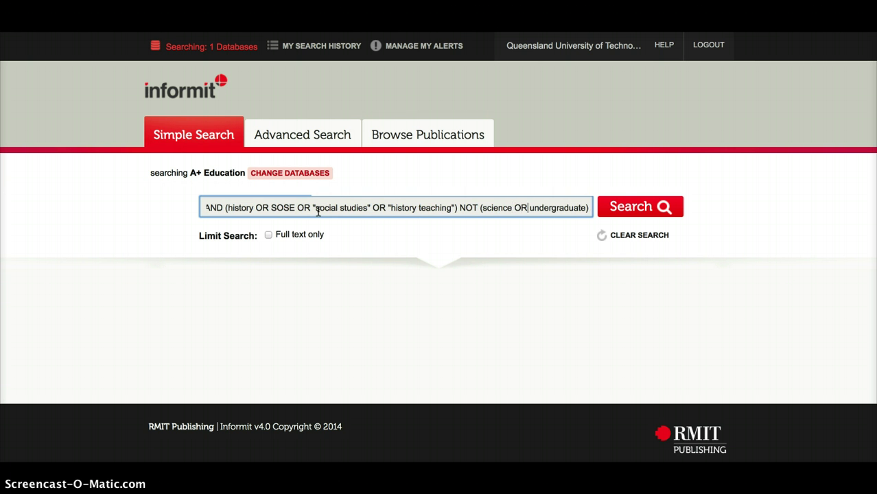
{"action": "key", "text": "Right"}
{"action": "key", "text": "Right"}
{"action": "key", "text": "Right"}
{"action": "left_click", "coordinate": [268, 236]}
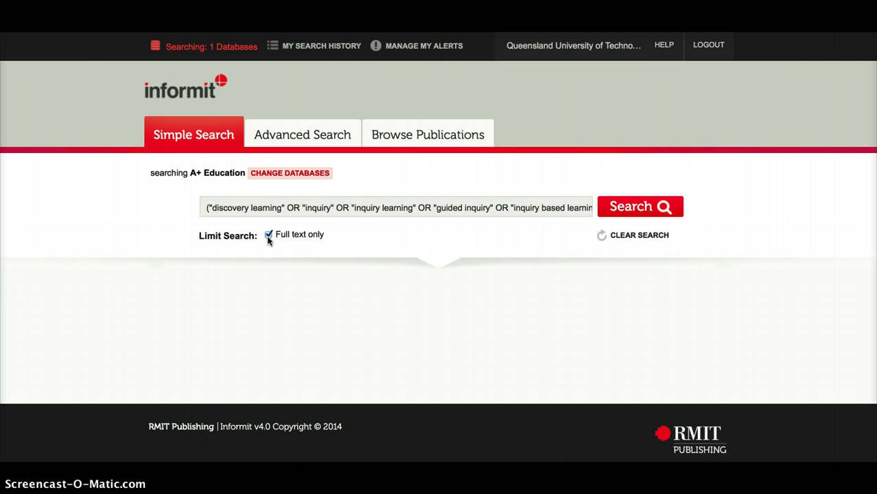
{"action": "left_click", "coordinate": [656, 207]}
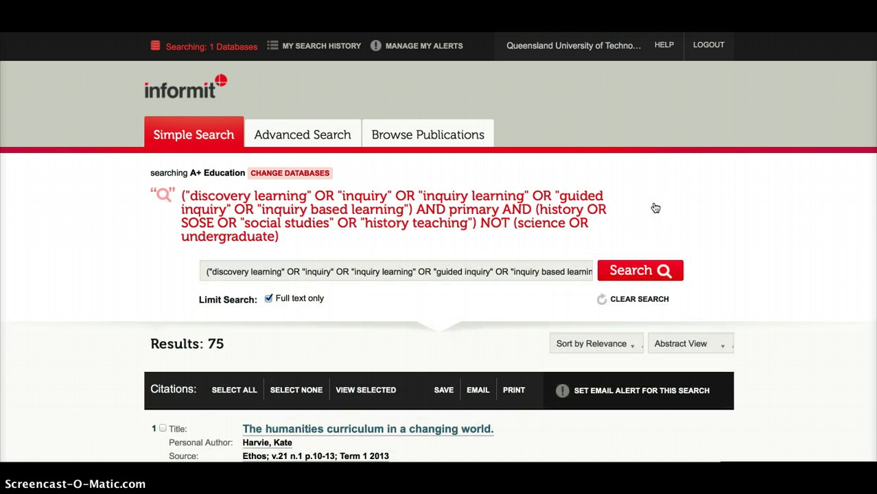
Review the abstracts of the first three search results, noting where the highlighted search terms occur
{"action": "scroll", "coordinate": [404, 341], "scroll_direction": "down", "scroll_amount": 2}
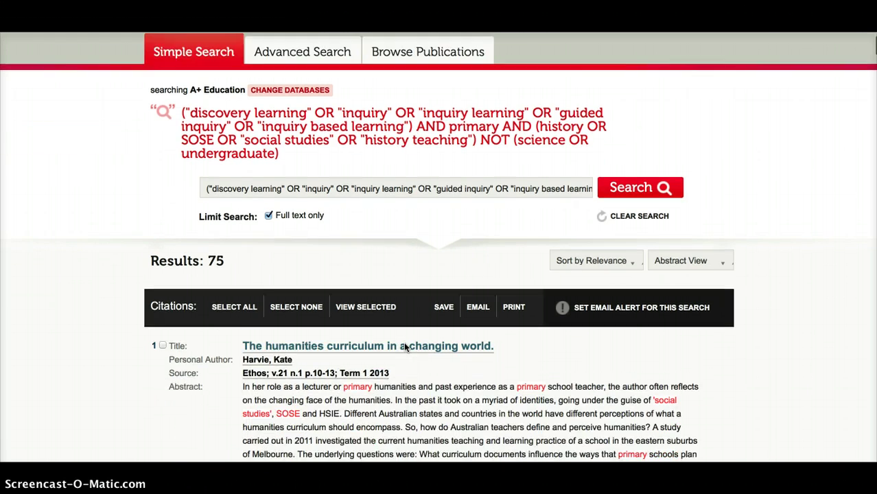
{"action": "scroll", "coordinate": [405, 348], "scroll_direction": "down", "scroll_amount": 1}
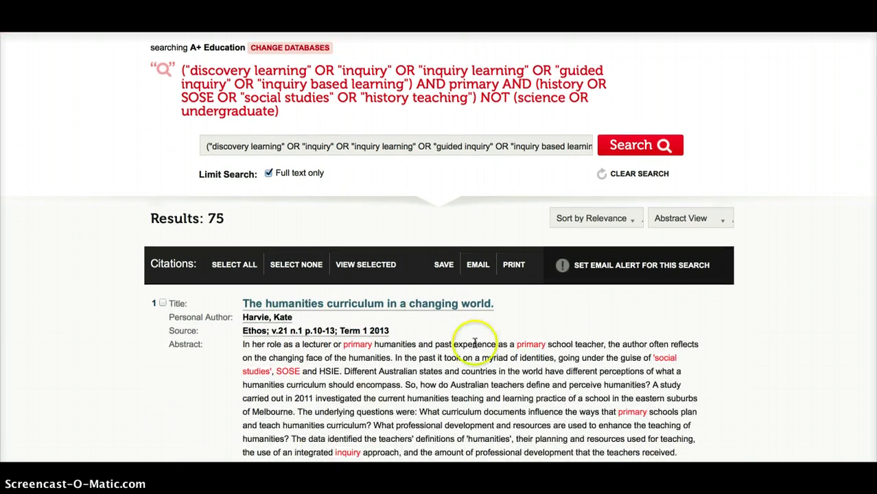
{"action": "scroll", "coordinate": [635, 397], "scroll_direction": "down", "scroll_amount": 5}
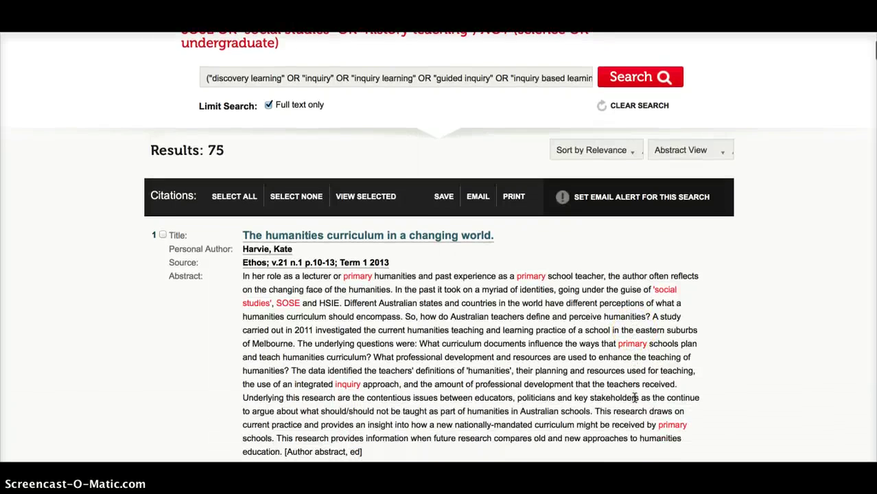
{"action": "scroll", "coordinate": [635, 396], "scroll_direction": "down", "scroll_amount": 1}
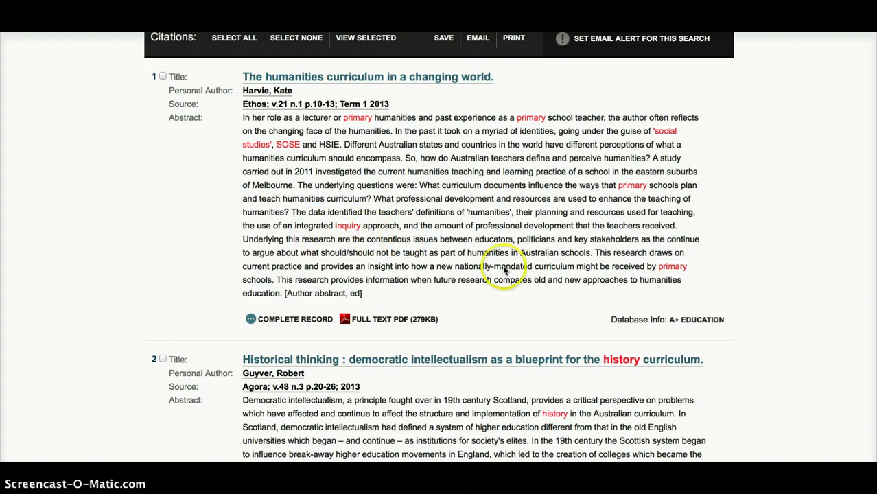
{"action": "scroll", "coordinate": [503, 270], "scroll_direction": "down", "scroll_amount": 1}
{"action": "scroll", "coordinate": [503, 270], "scroll_direction": "down", "scroll_amount": 4}
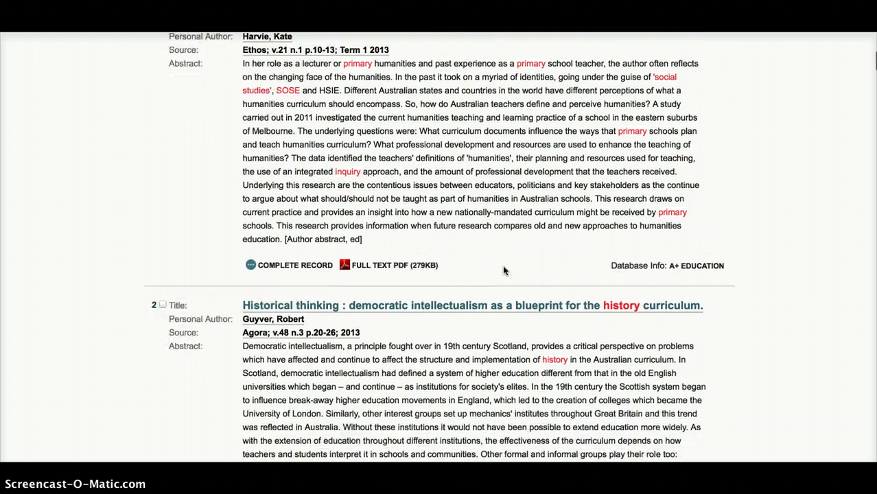
{"action": "scroll", "coordinate": [503, 271], "scroll_direction": "down", "scroll_amount": 1}
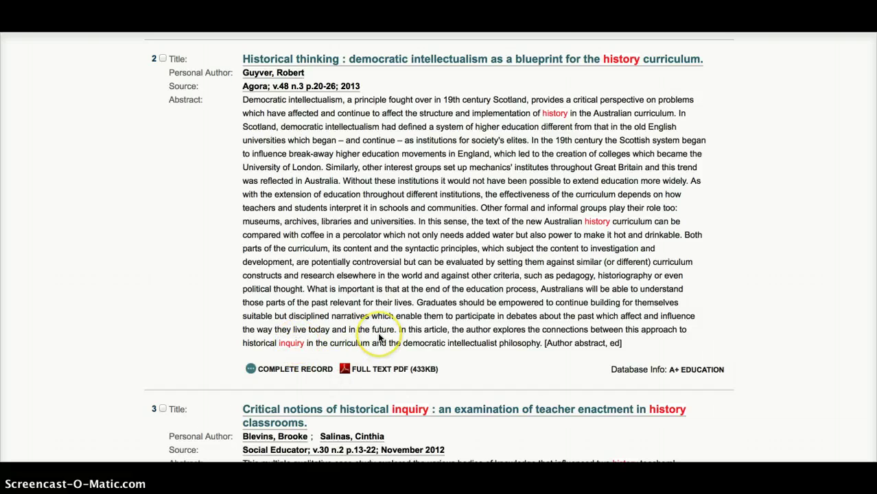
{"action": "scroll", "coordinate": [378, 332], "scroll_direction": "down", "scroll_amount": 5}
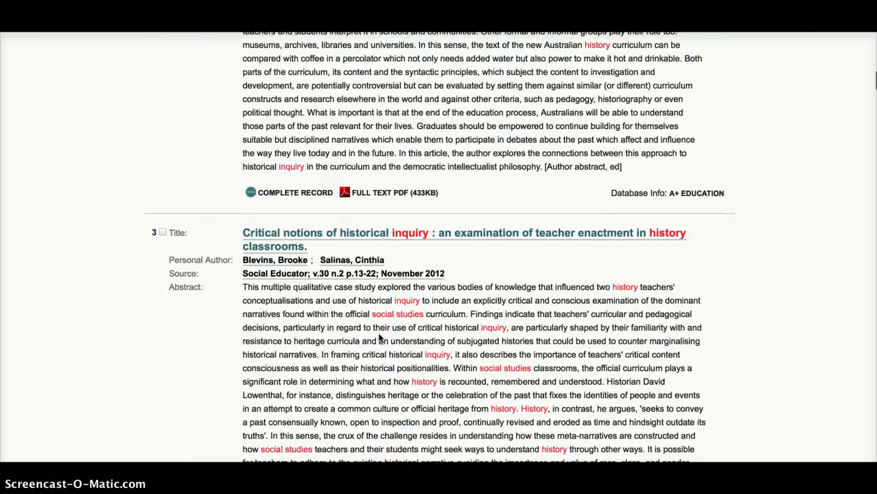
{"action": "scroll", "coordinate": [379, 338], "scroll_direction": "down", "scroll_amount": 2}
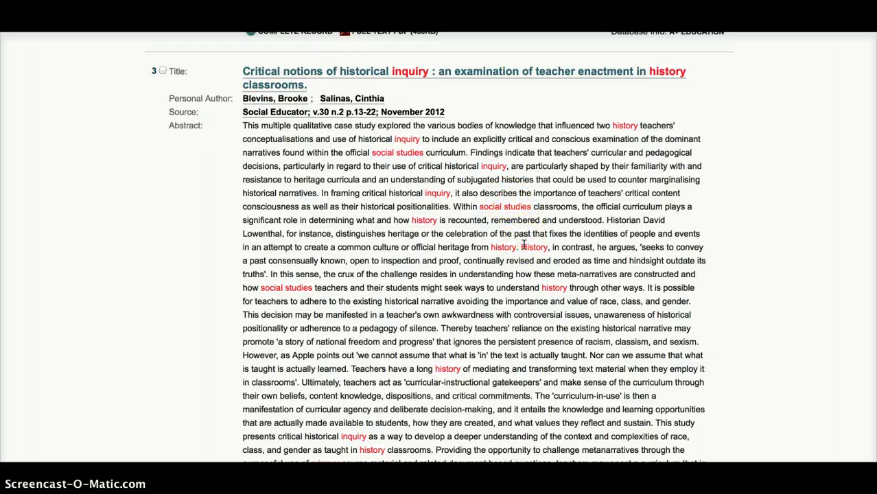
{"action": "scroll", "coordinate": [488, 388], "scroll_direction": "down", "scroll_amount": 2}
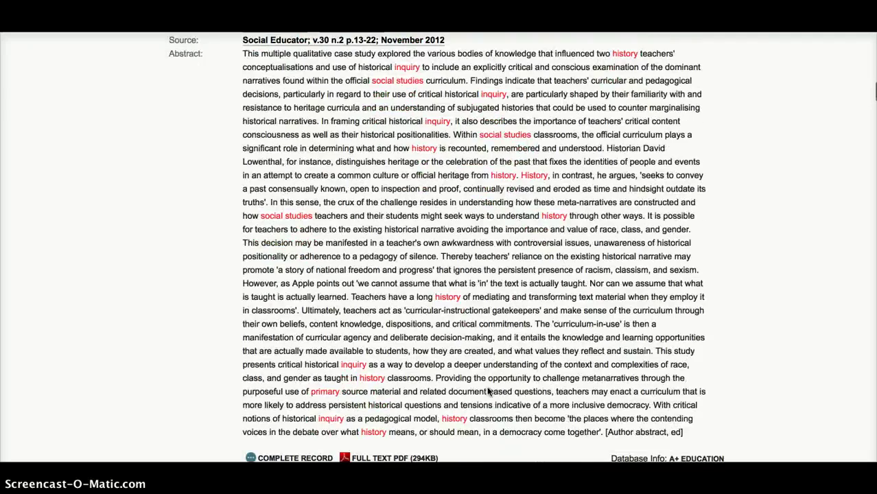
{"action": "scroll", "coordinate": [488, 391], "scroll_direction": "up", "scroll_amount": 10}
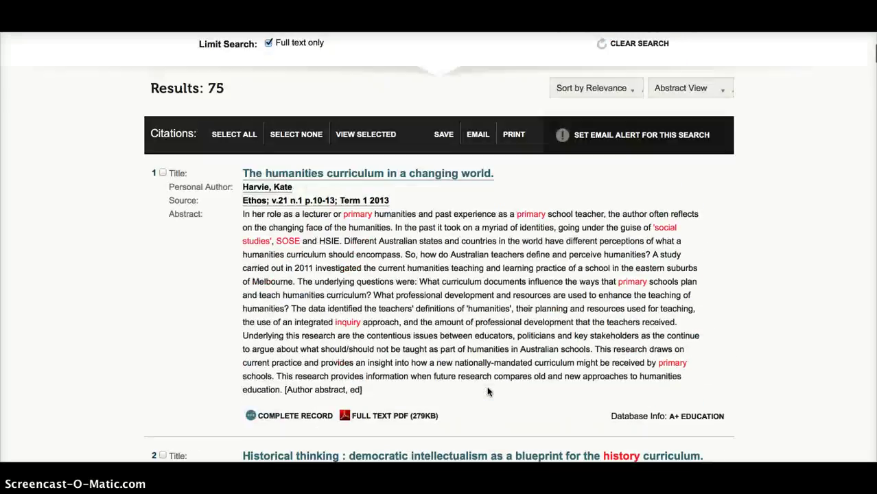
{"action": "scroll", "coordinate": [488, 391], "scroll_direction": "up", "scroll_amount": 4}
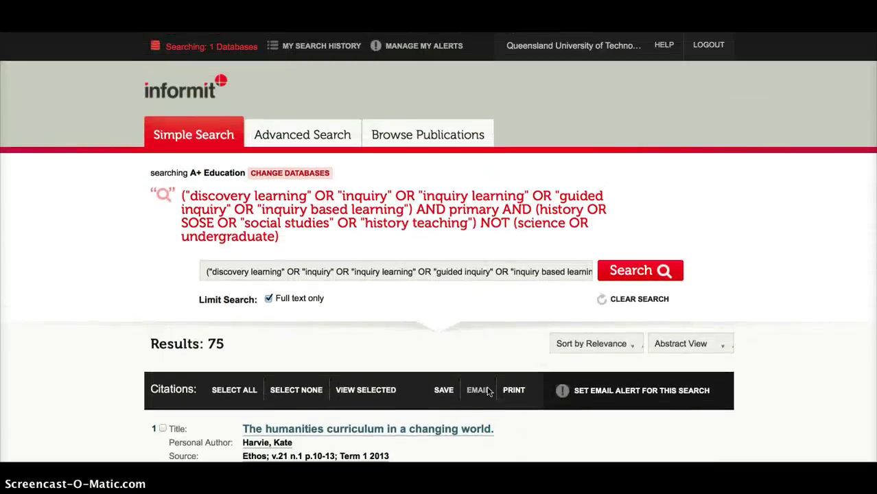